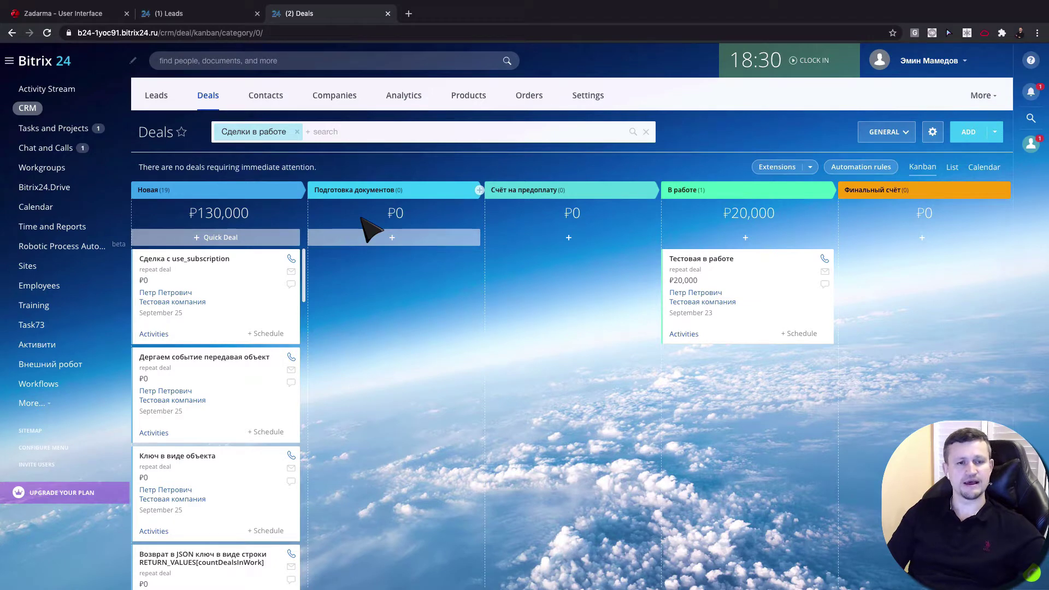
From the deals board, call the first deal's contact in the Новая column, ringing the softphone
key("ctrl+1")
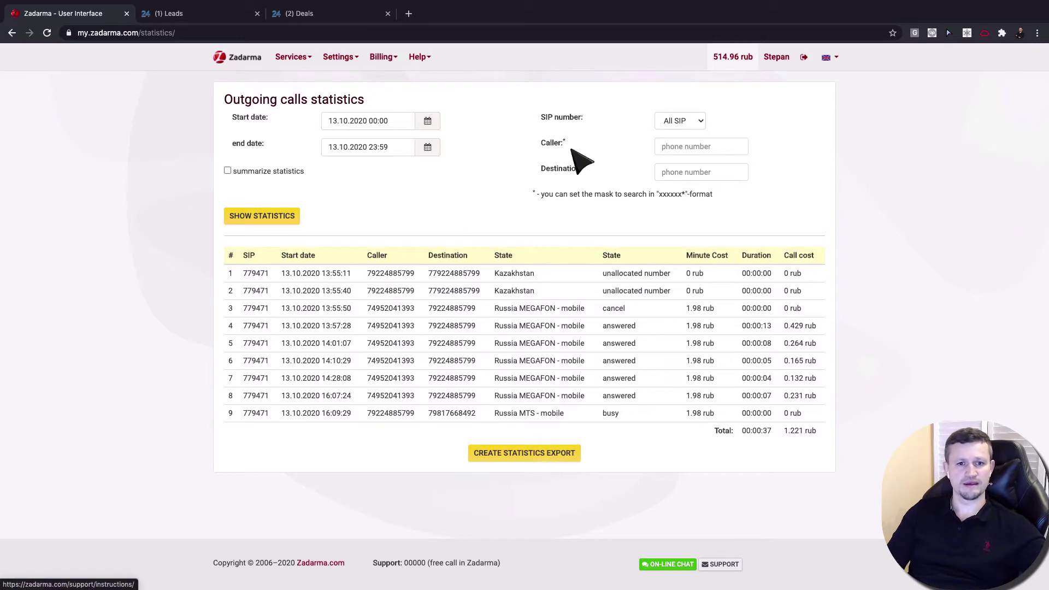
left_click(354, 12)
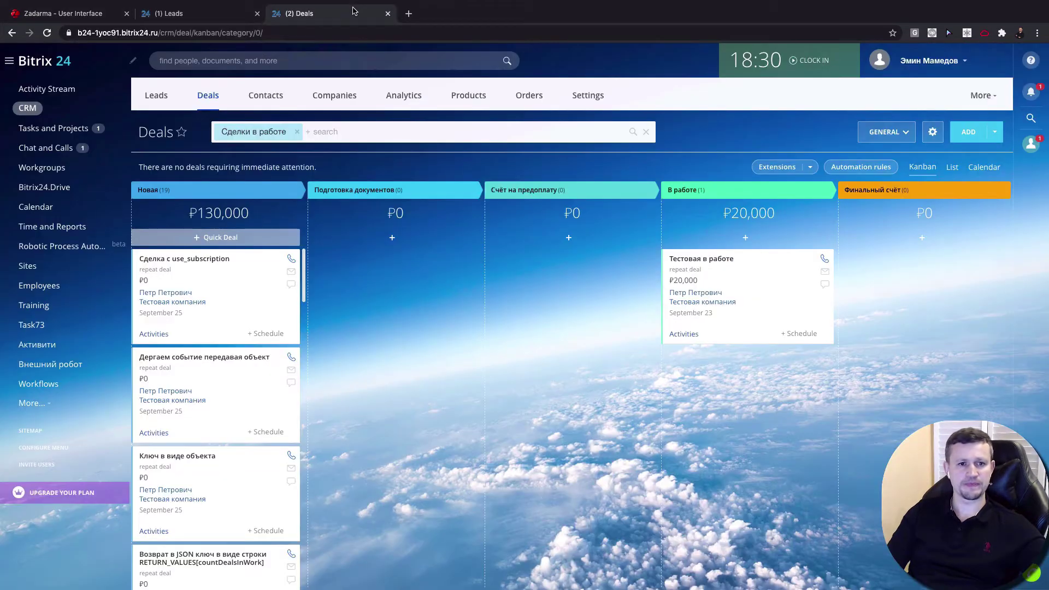
left_click(215, 267)
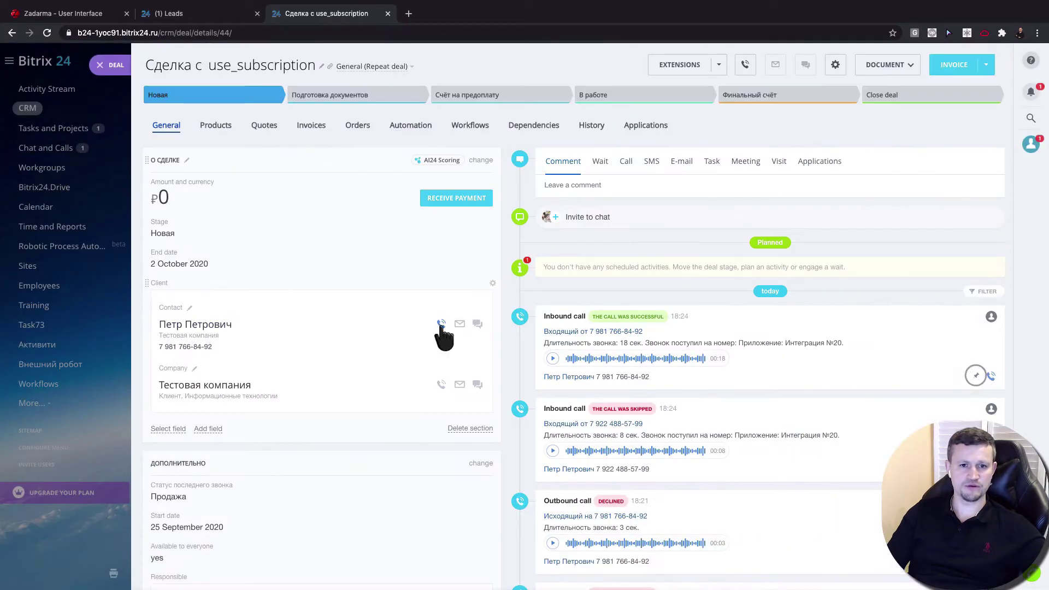
left_click(436, 326)
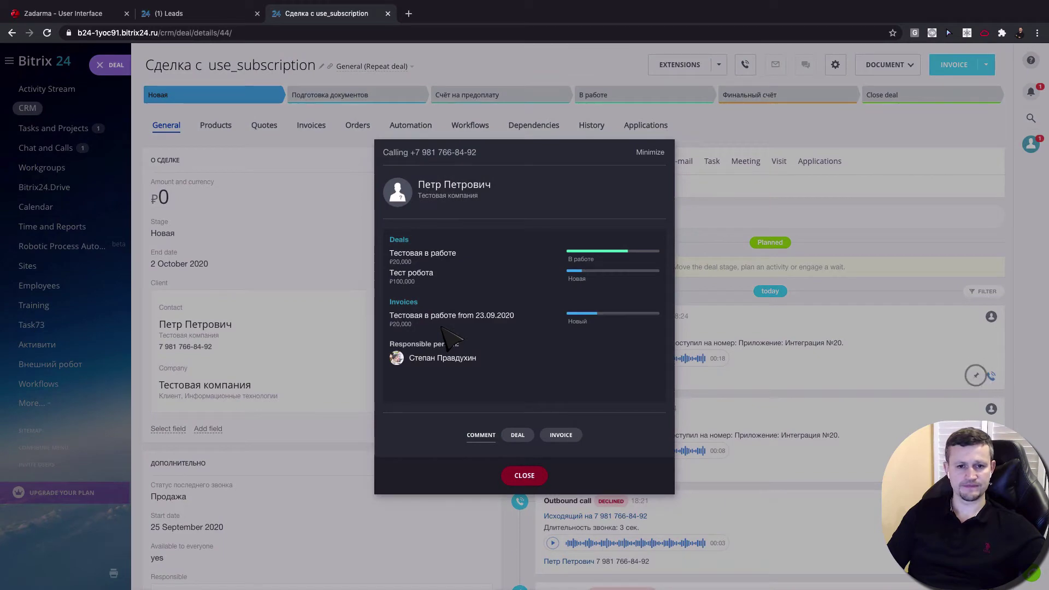
key("ctrl+Right")
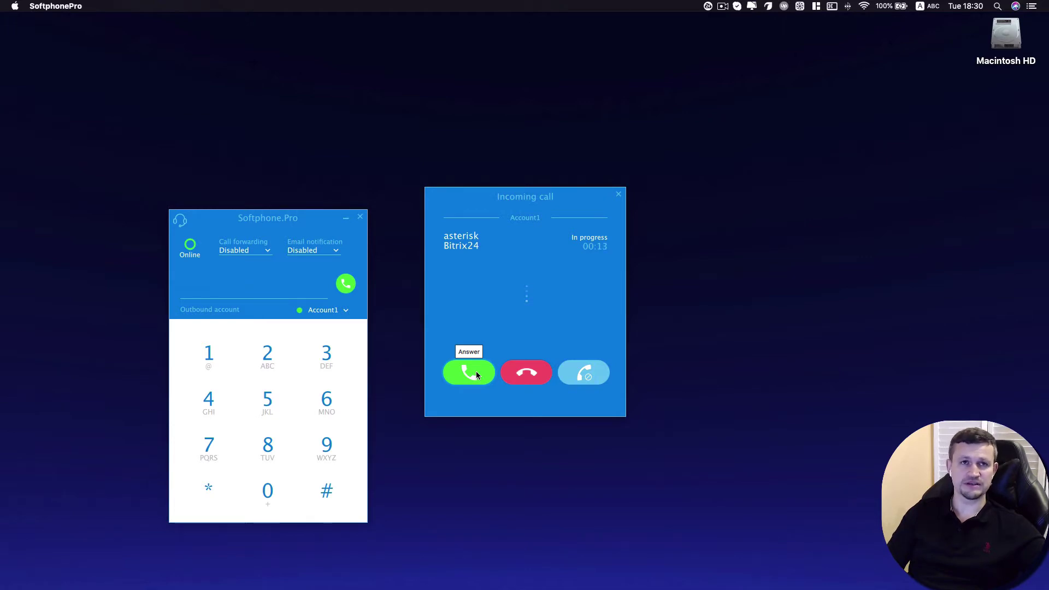
Answer the Bitrix24-placed call in Softphone.Pro and hang up after about 33 seconds
left_click(476, 375)
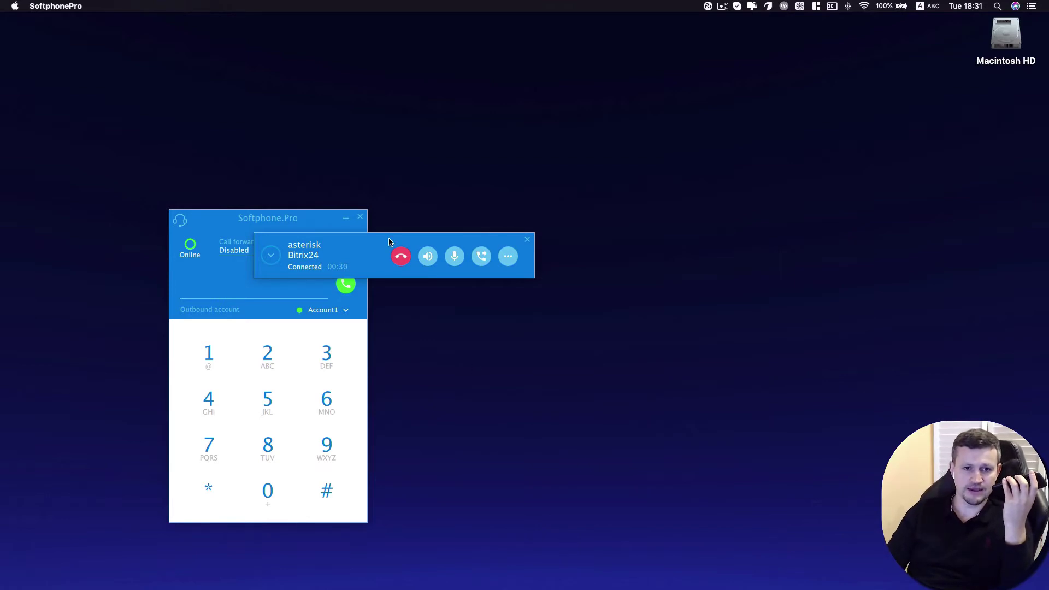
left_click(402, 258)
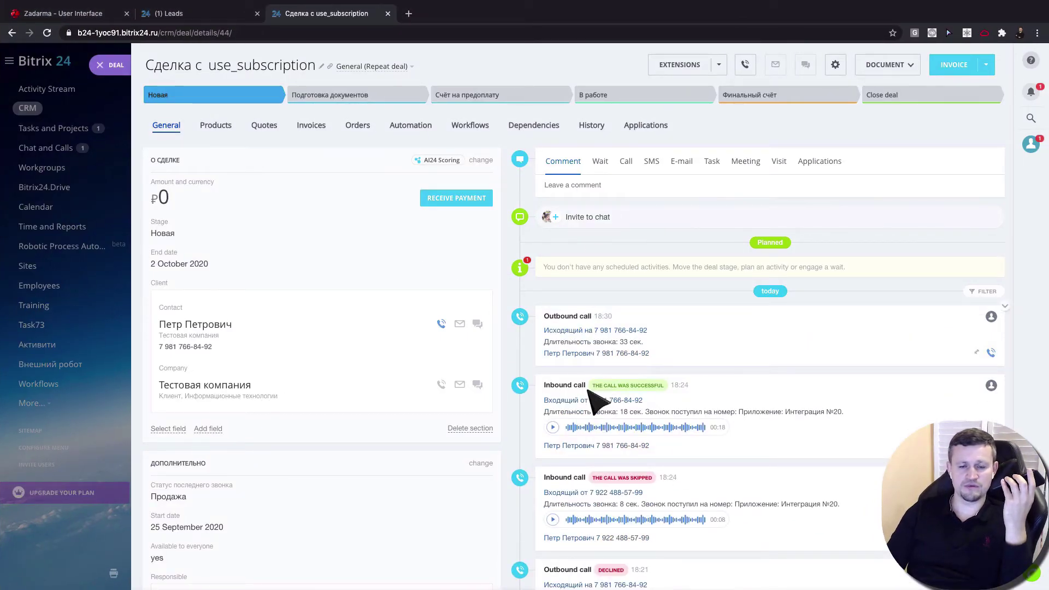
mouse_move(639, 335)
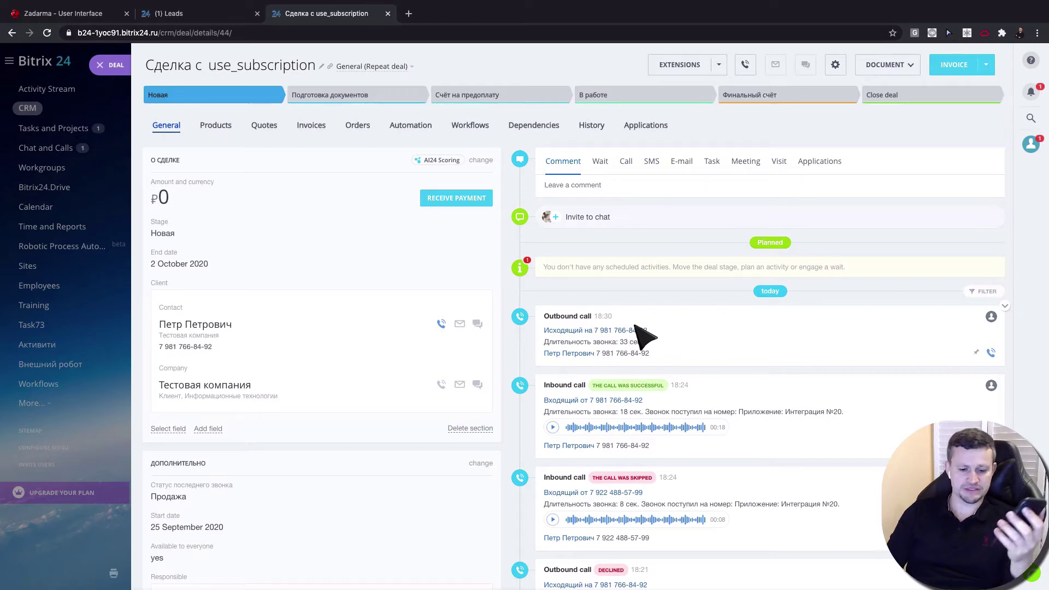
Reload the deal, play the 33-second outbound call recording, seek ahead in it, then pause
key("super+r")
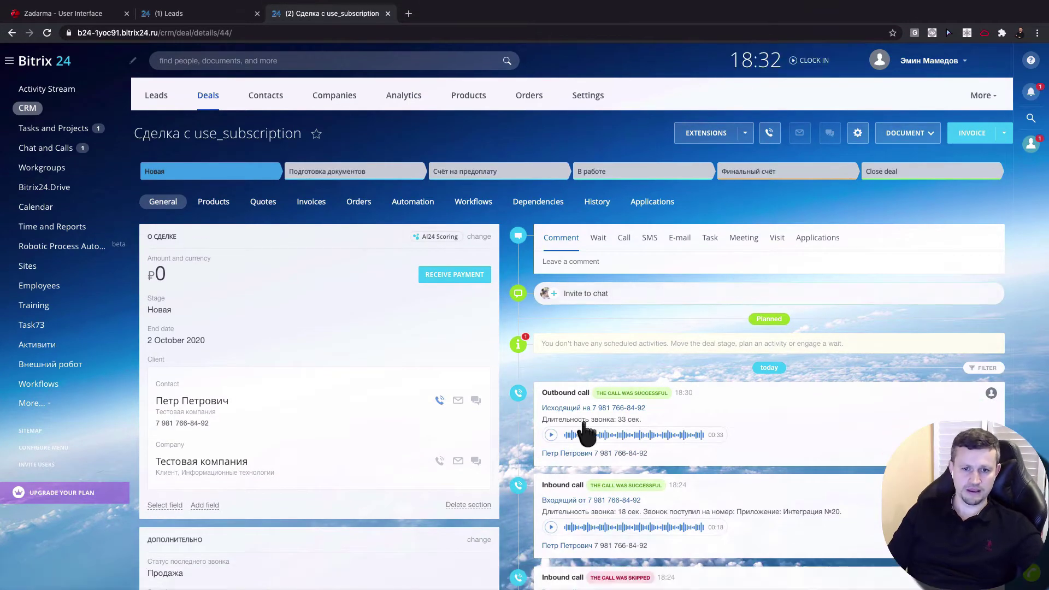
scroll(635, 380, "down", 3)
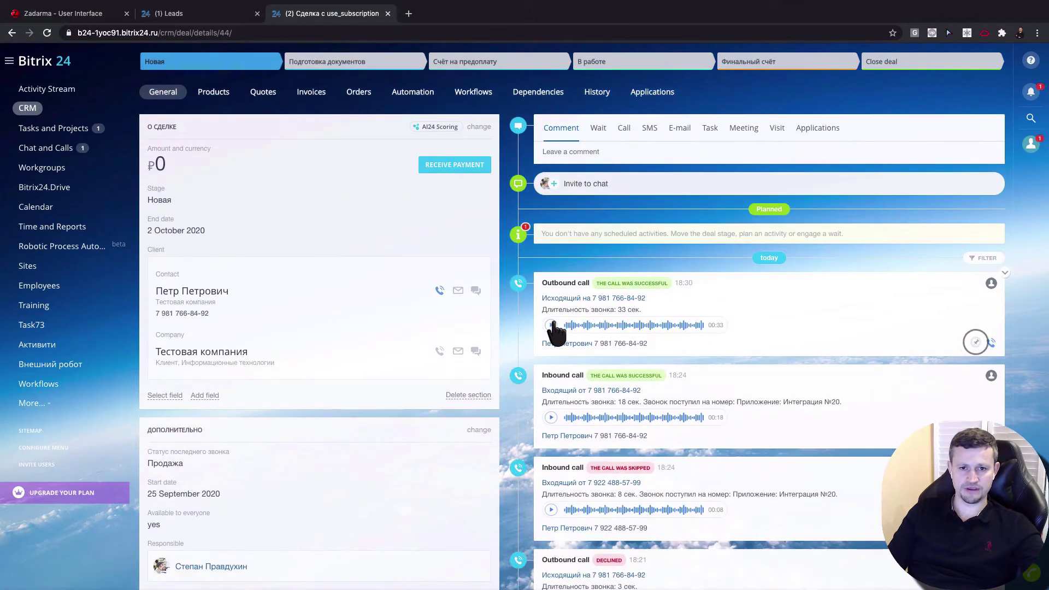
left_click(551, 324)
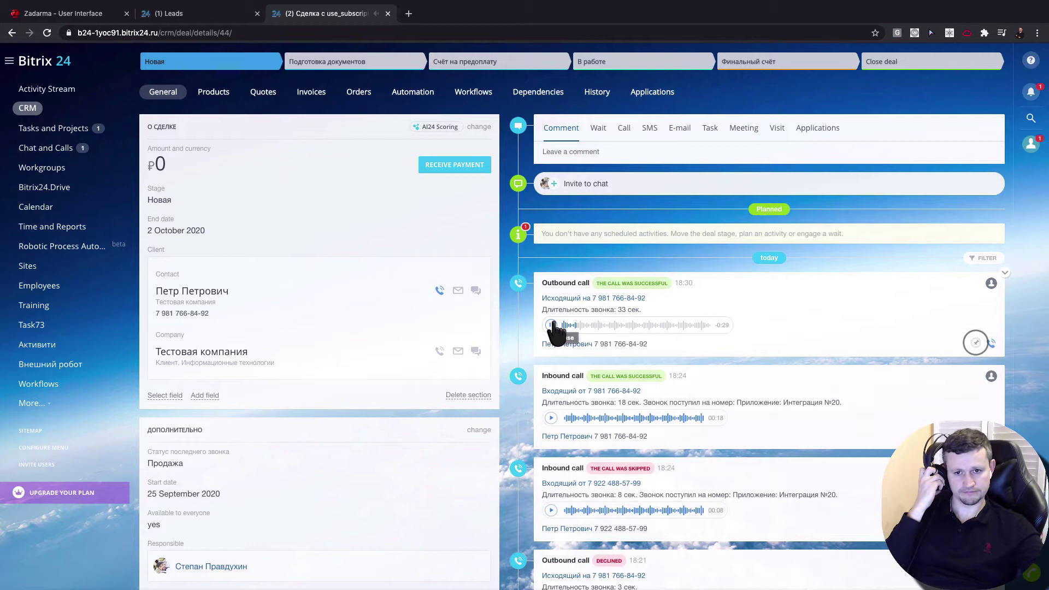
left_click(551, 324)
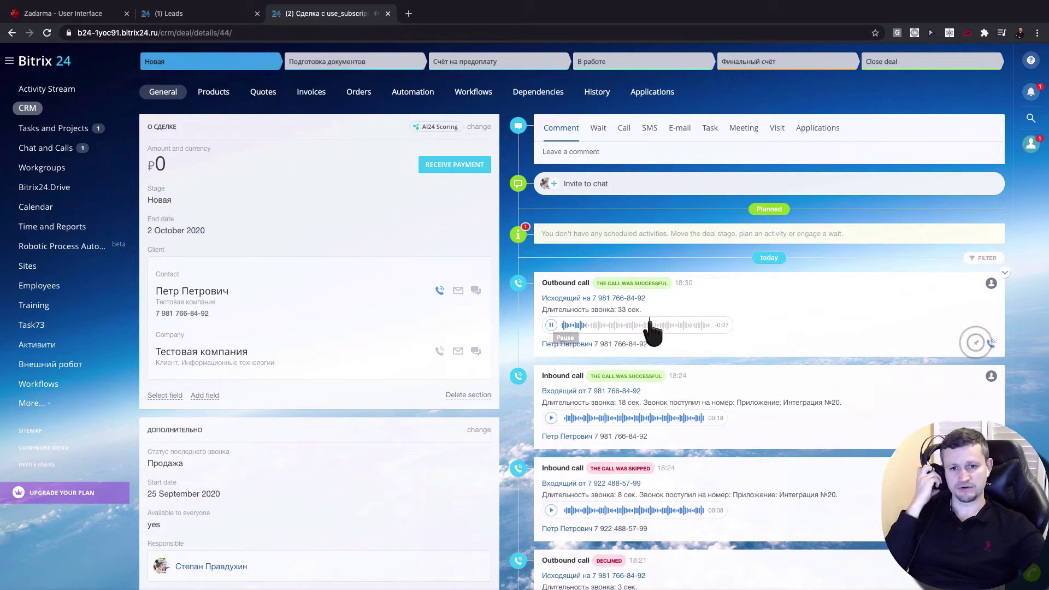
left_click(651, 326)
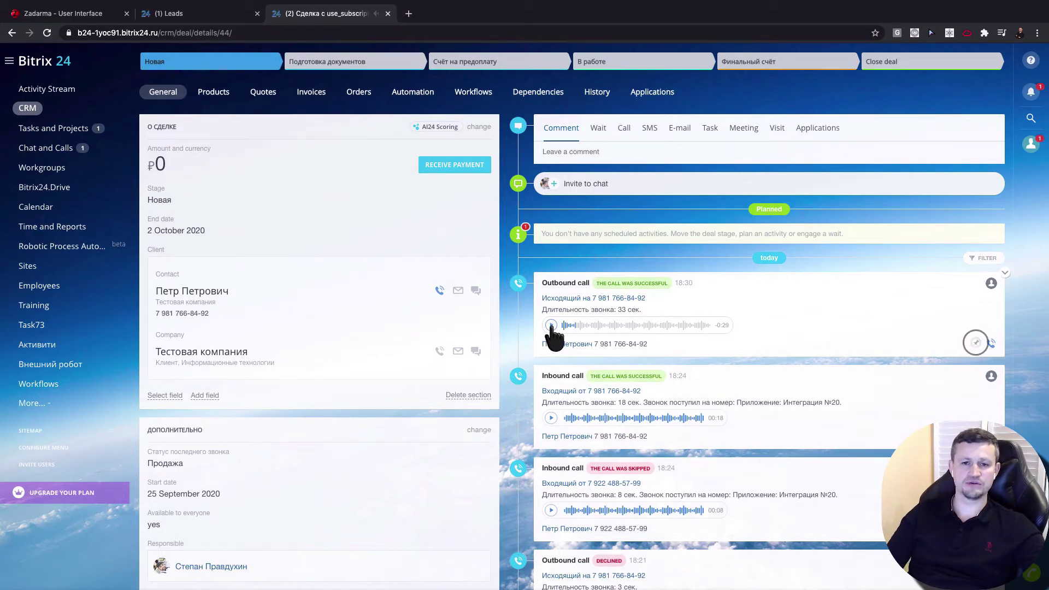
left_click(551, 325)
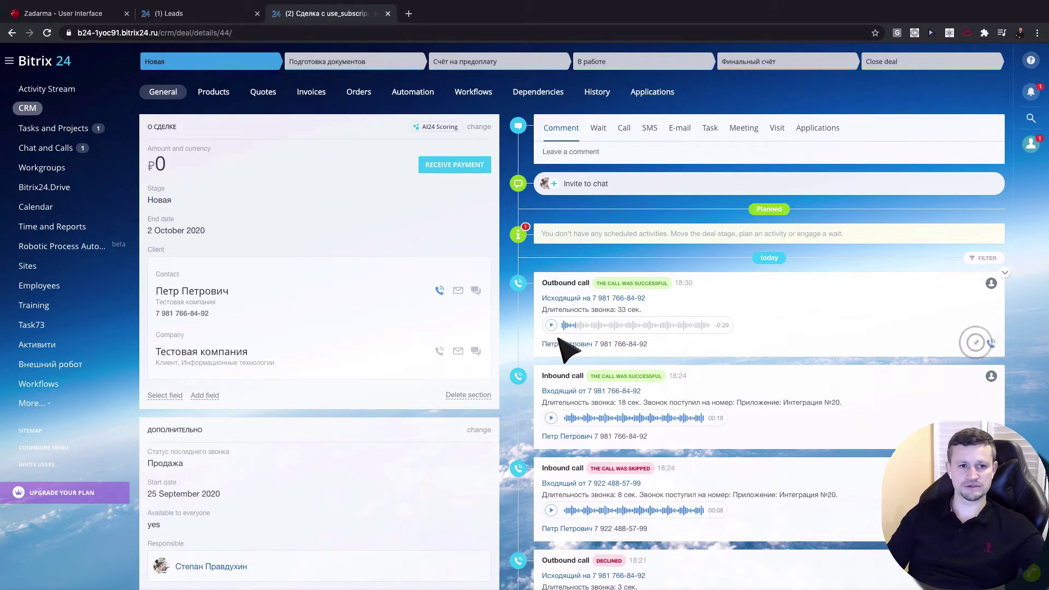
scroll(566, 348, "up", 2)
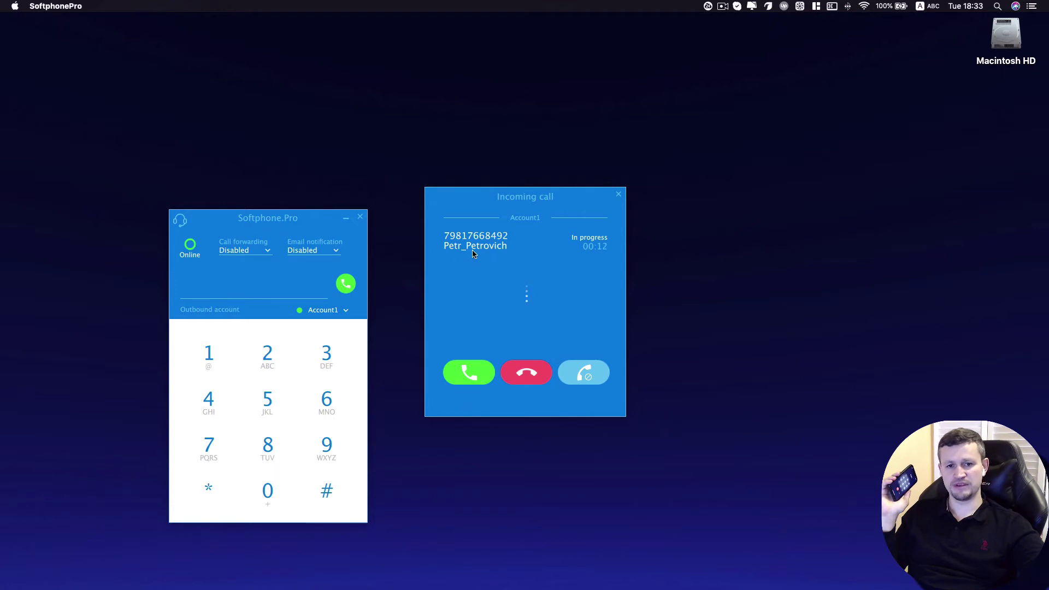
Answer Petr Petrovich's incoming mobile call in Softphone.Pro and end it once connected
left_click(469, 372)
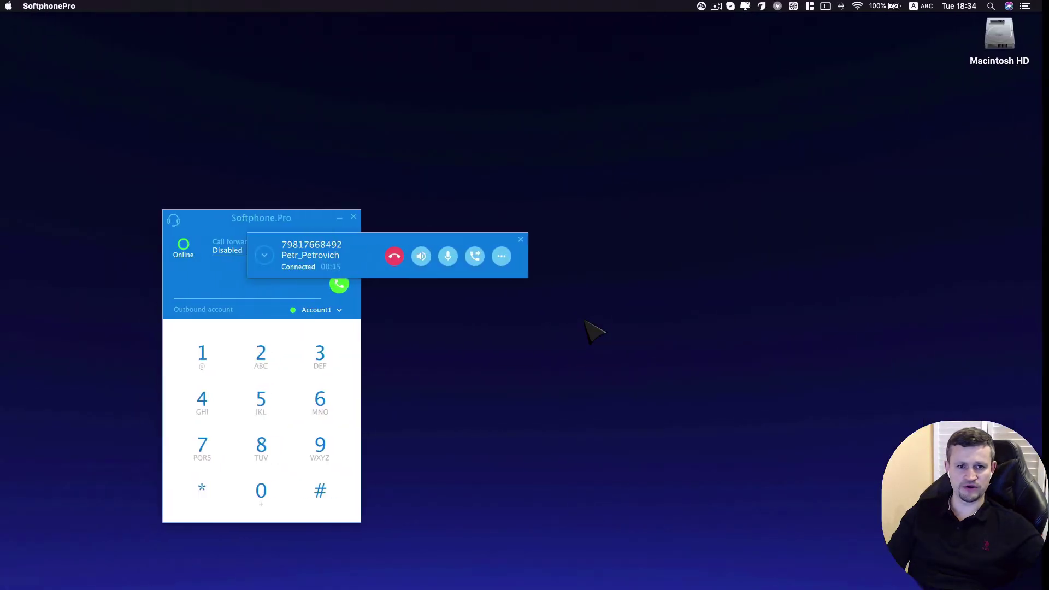
left_click(401, 256)
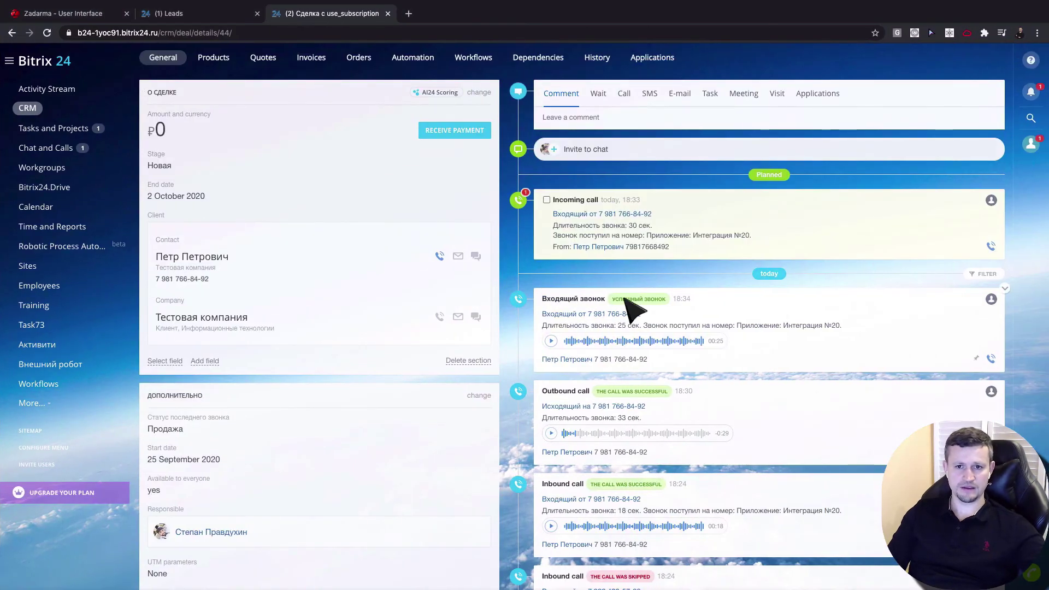
scroll(623, 304, "up", 3)
key("super+r")
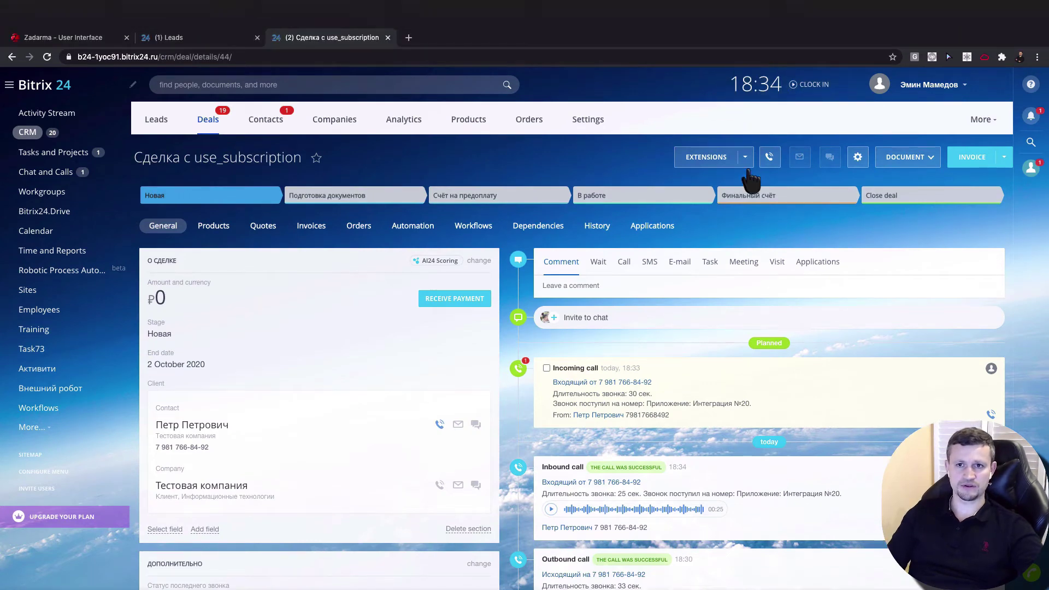
left_click(744, 171)
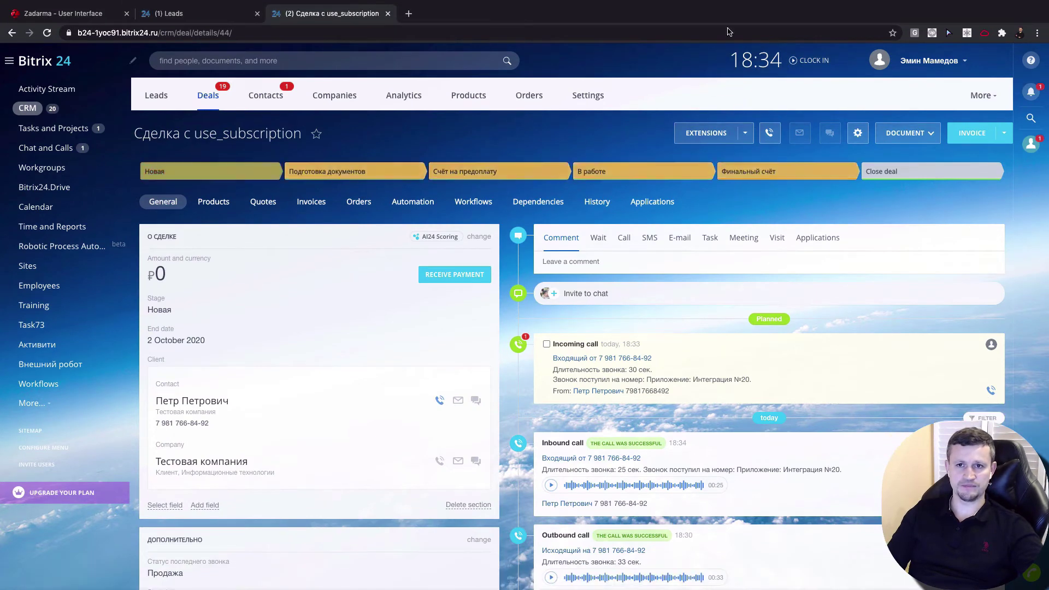
scroll(702, 311, "down", 2)
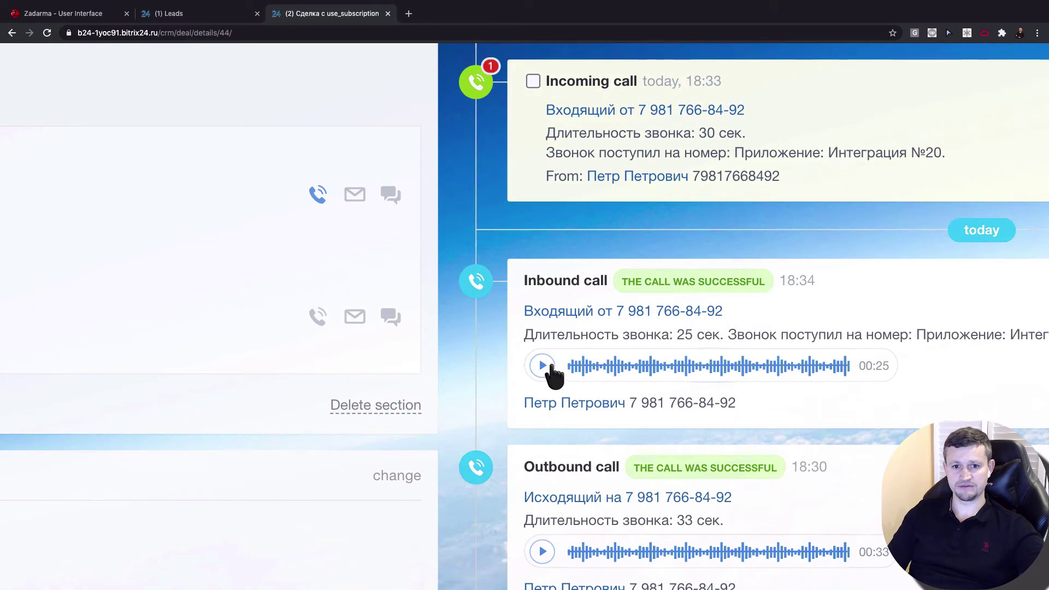
left_click(550, 330)
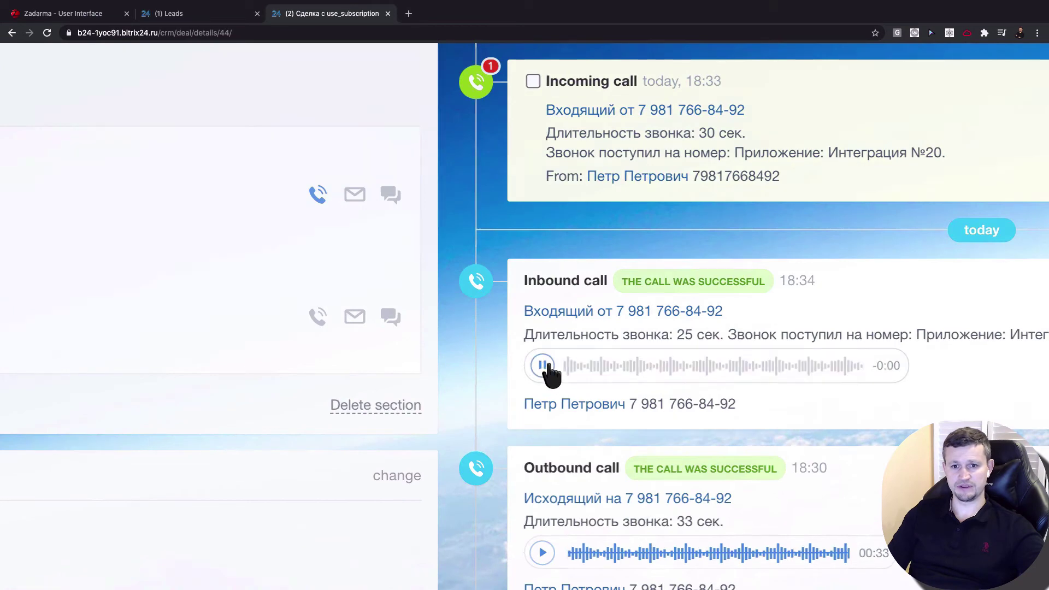
left_click(546, 369)
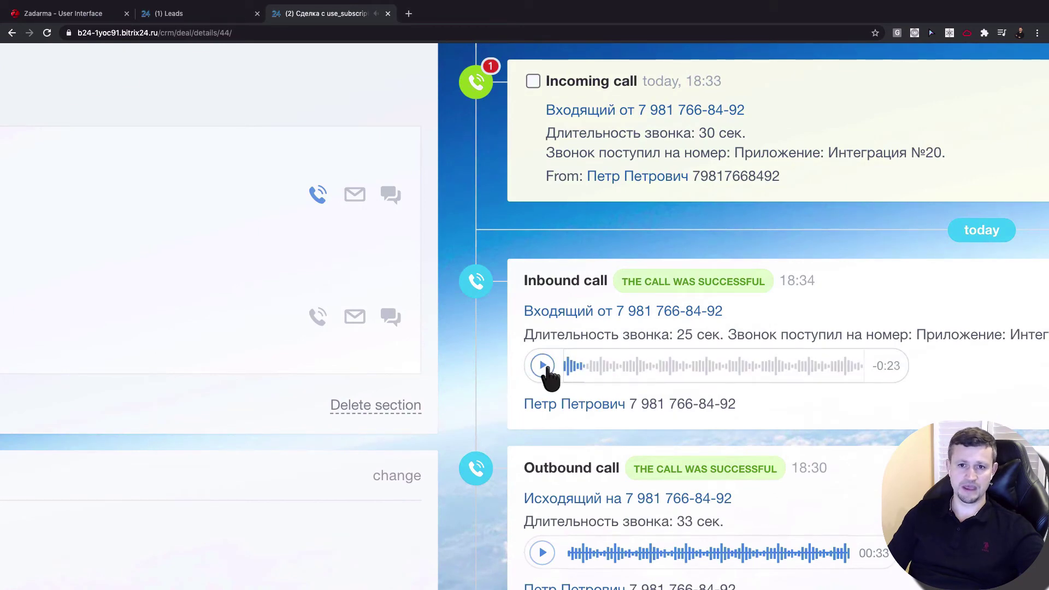
scroll(548, 375, "up", 2)
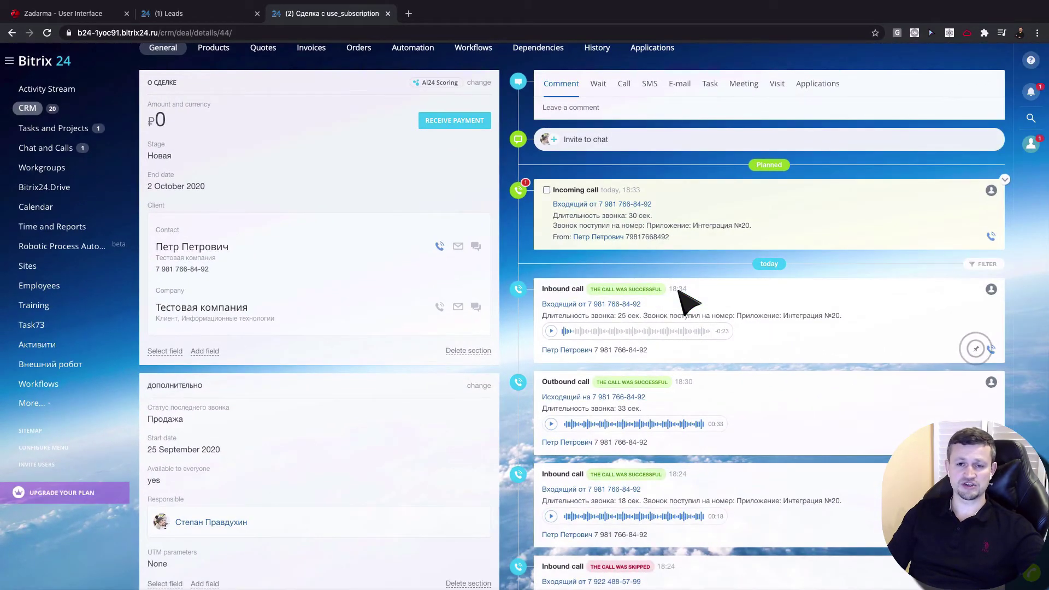
left_click_drag(644, 190, 566, 201)
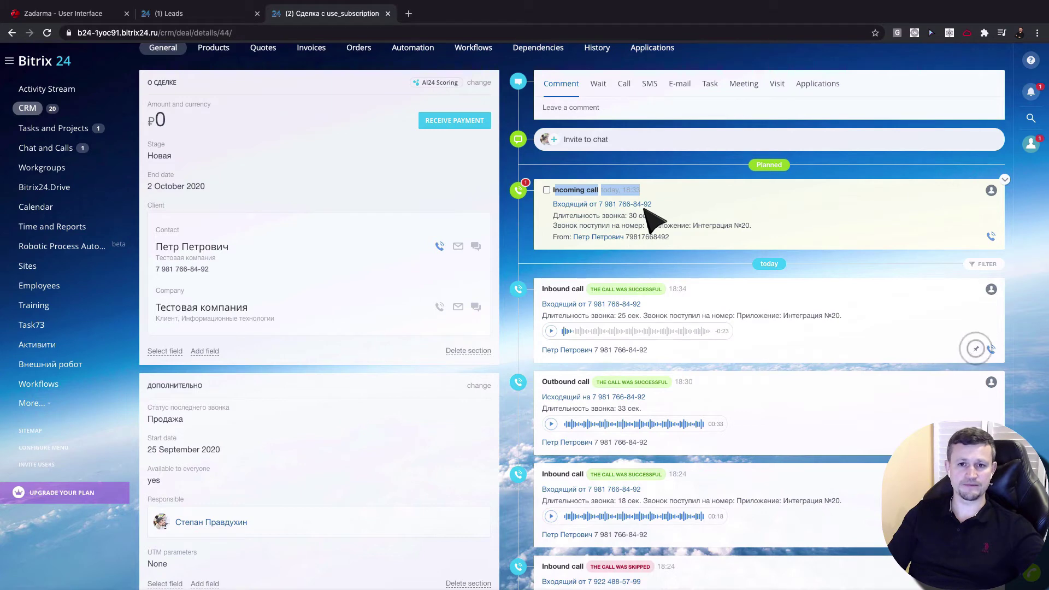
scroll(655, 484, "up", 2)
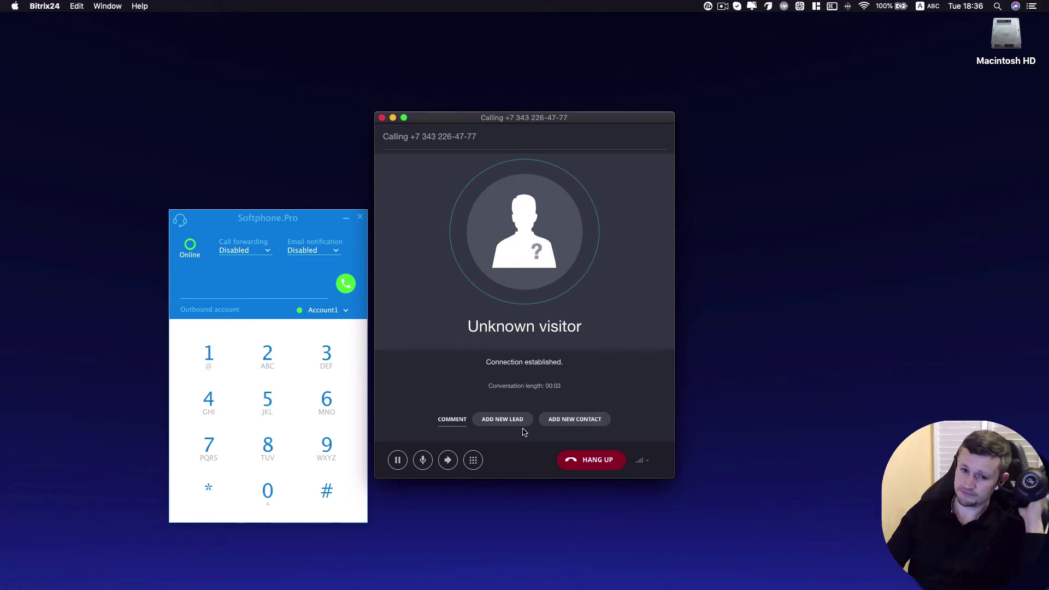
Dial extension 779471 on the keypad during the test call, move the popup aside, and hang up
left_click(472, 460)
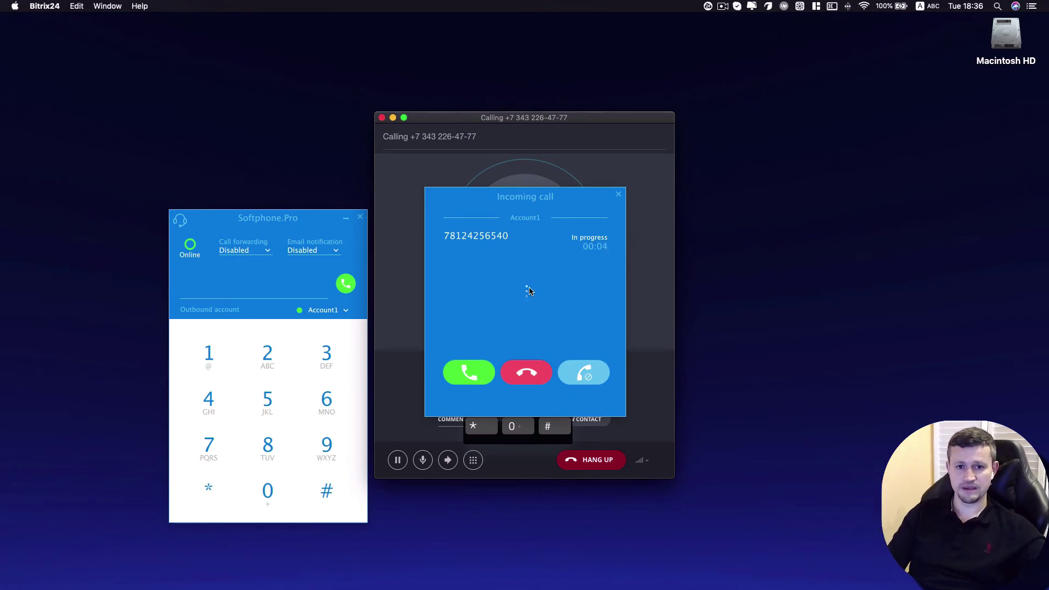
mouse_move(540, 198)
left_mouse_down()
mouse_move(269, 209)
mouse_move(213, 179)
left_mouse_up()
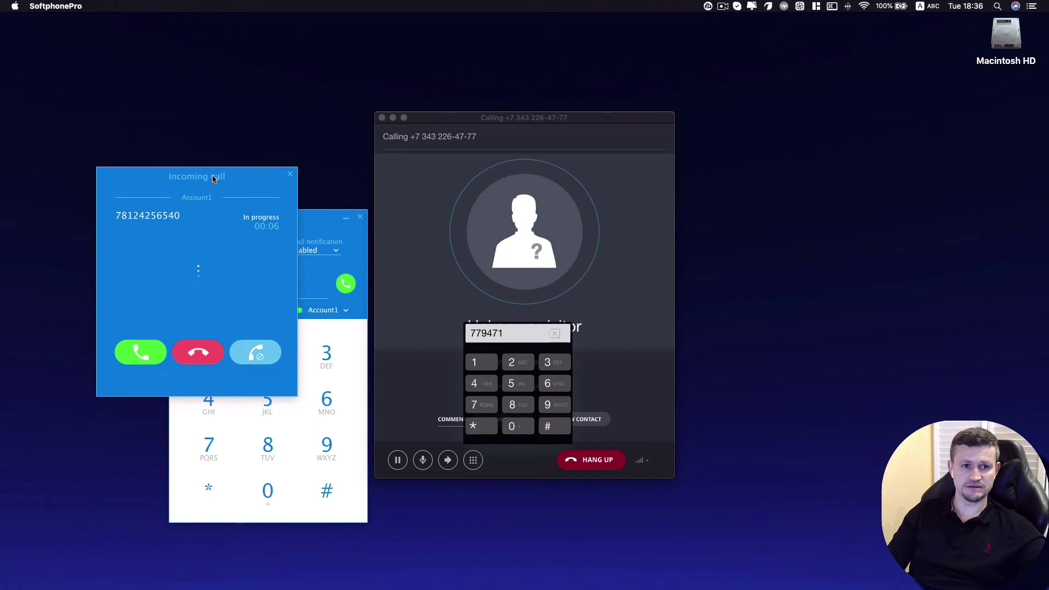
left_click(591, 465)
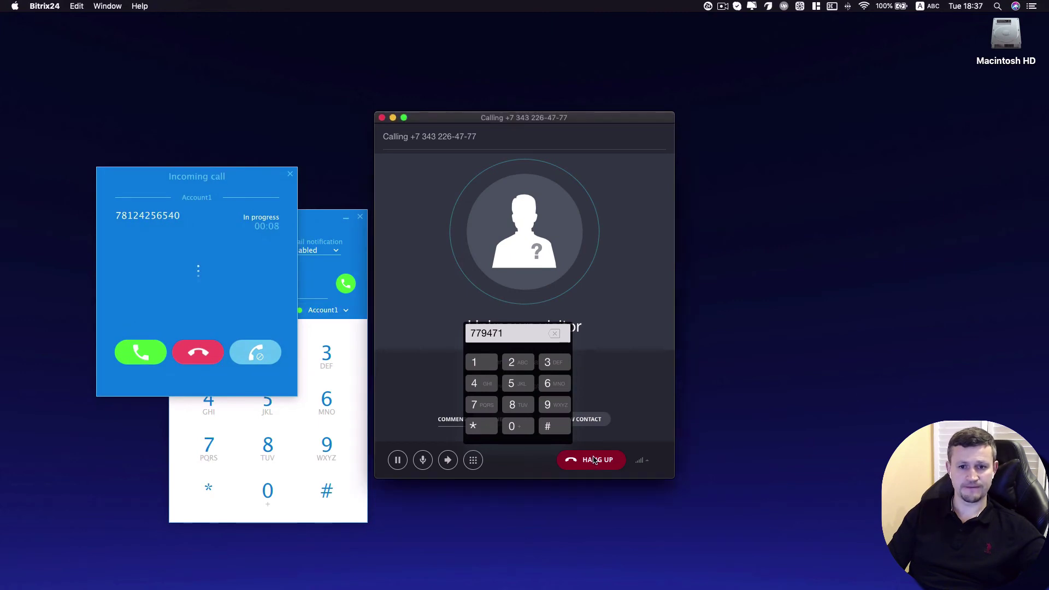
left_click(590, 463)
left_click(594, 464)
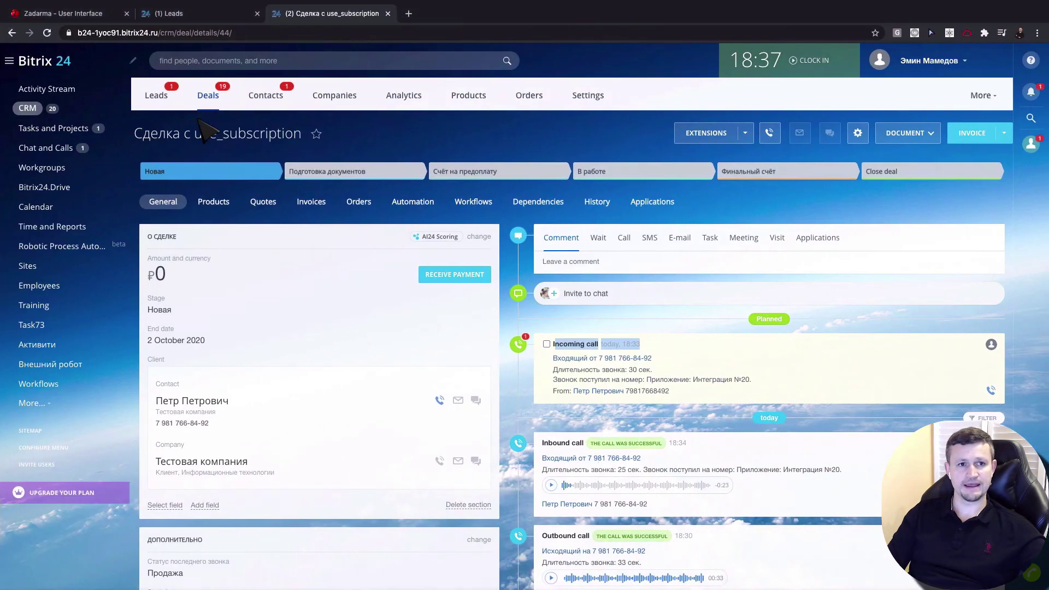
Go to the Leads board and review the notifications about newly created leads
left_click(154, 95)
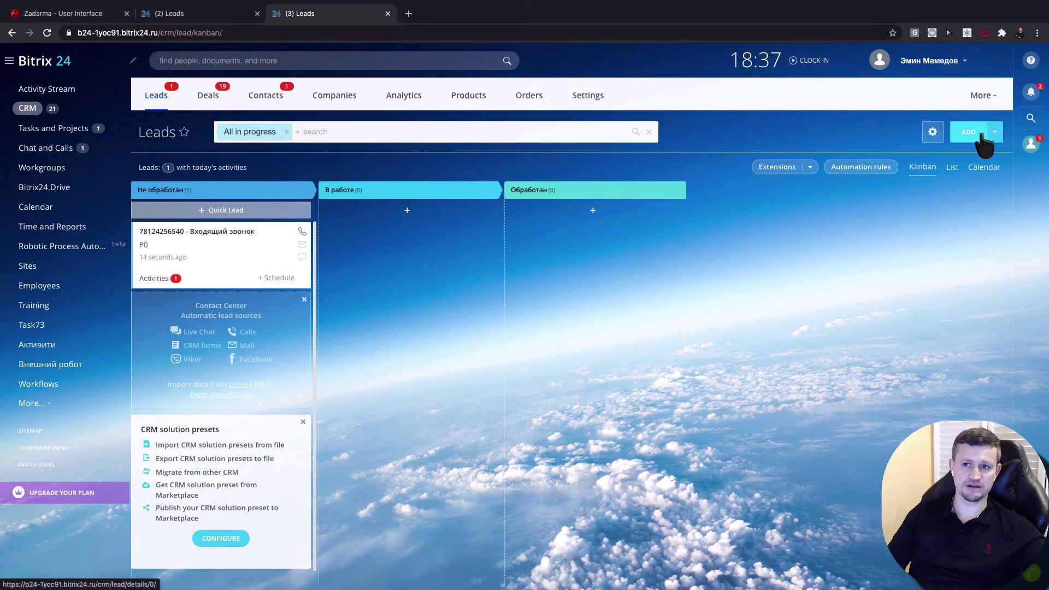
left_click(1031, 91)
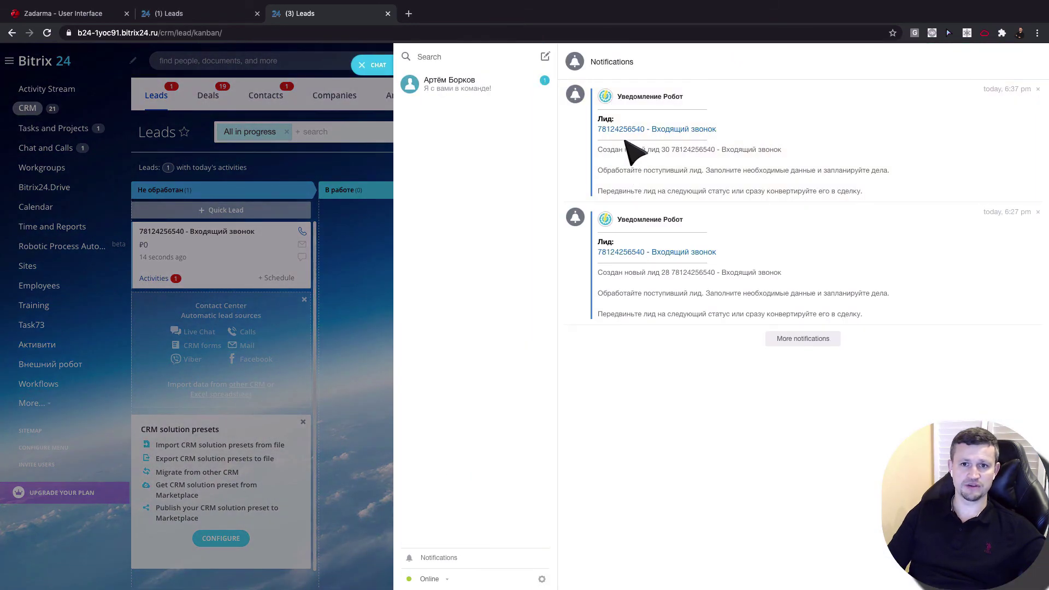
scroll(625, 141, "up", 3)
scroll(663, 149, "up", 3)
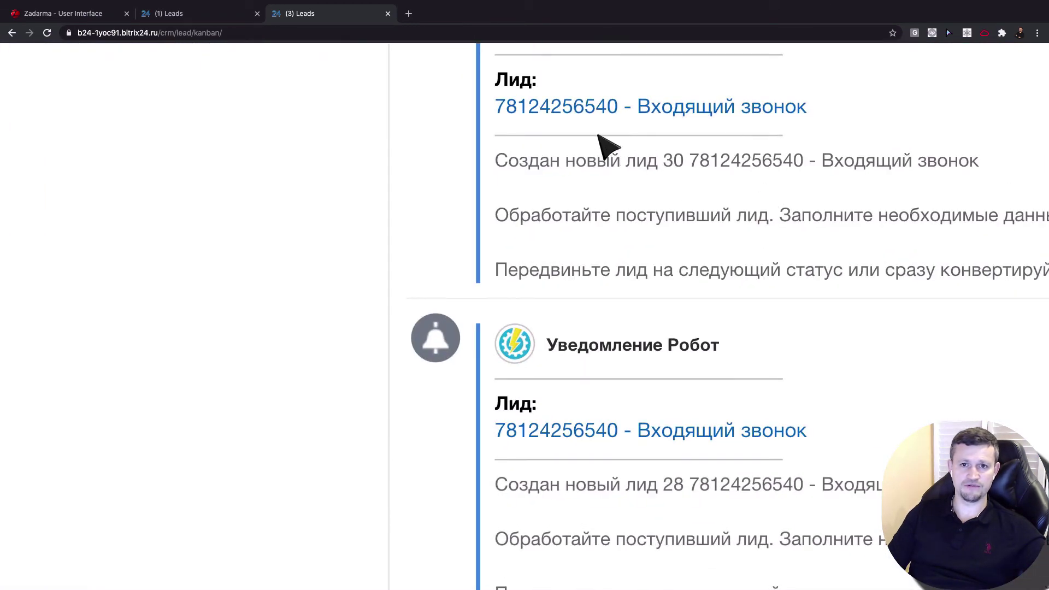
scroll(733, 318, "down", 6)
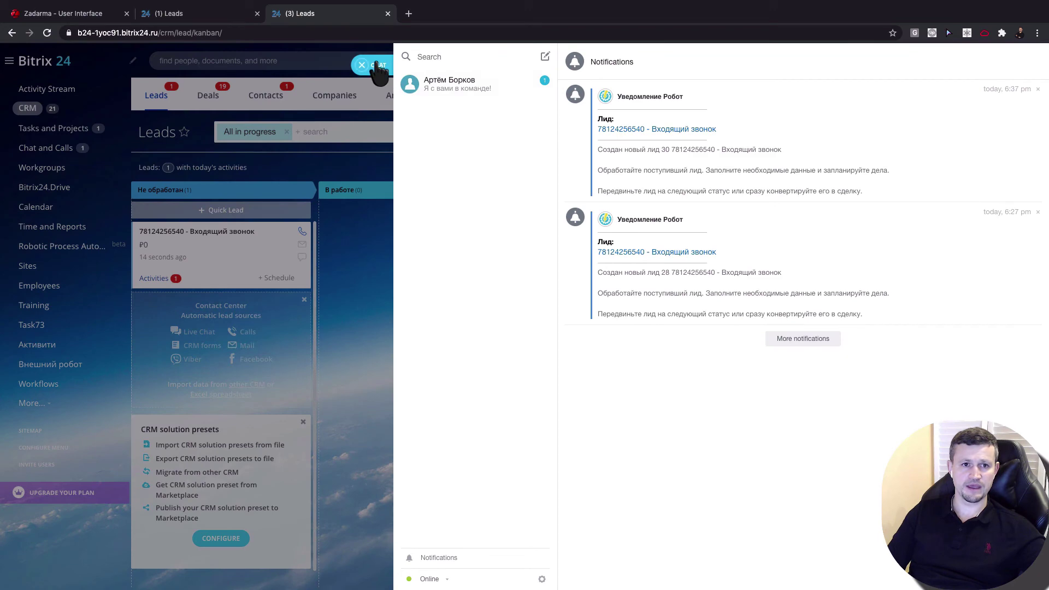
left_click(378, 66)
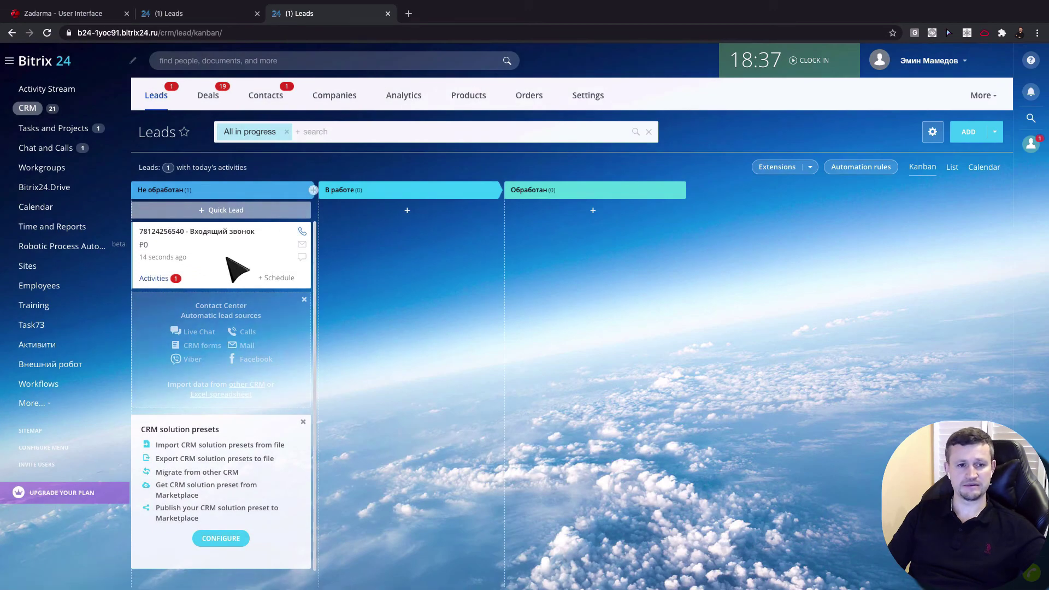
Inspect the lead auto-created from the incoming call, then return to the Deals board
left_click(219, 238)
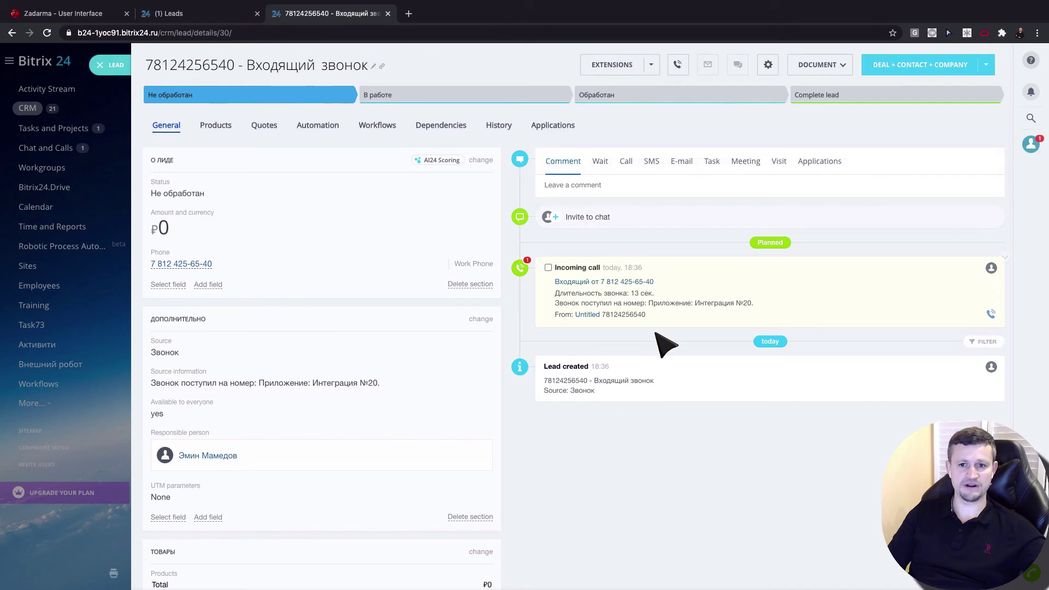
left_click(127, 69)
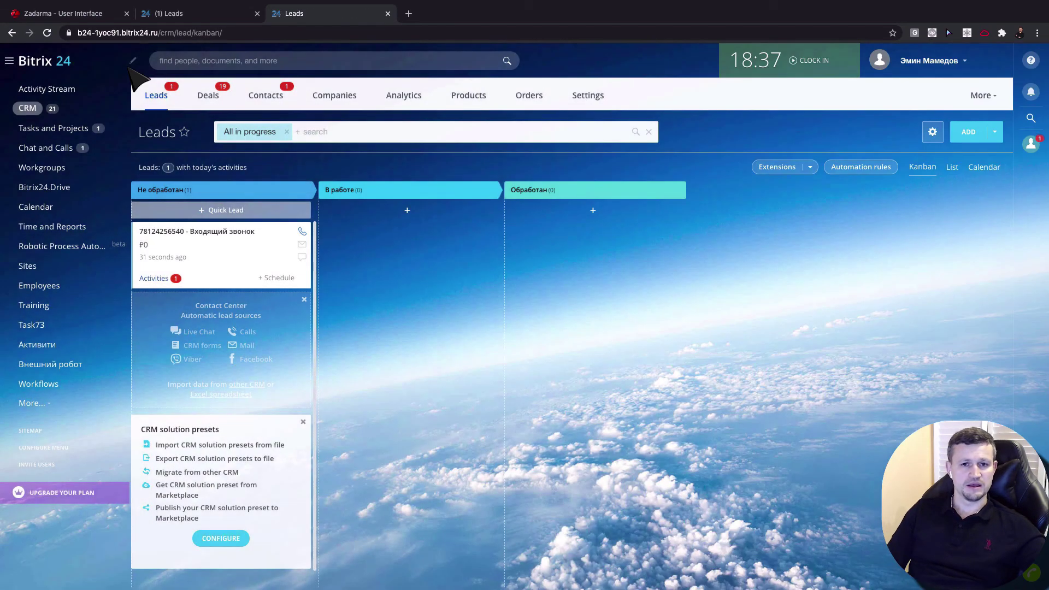
left_click(211, 93)
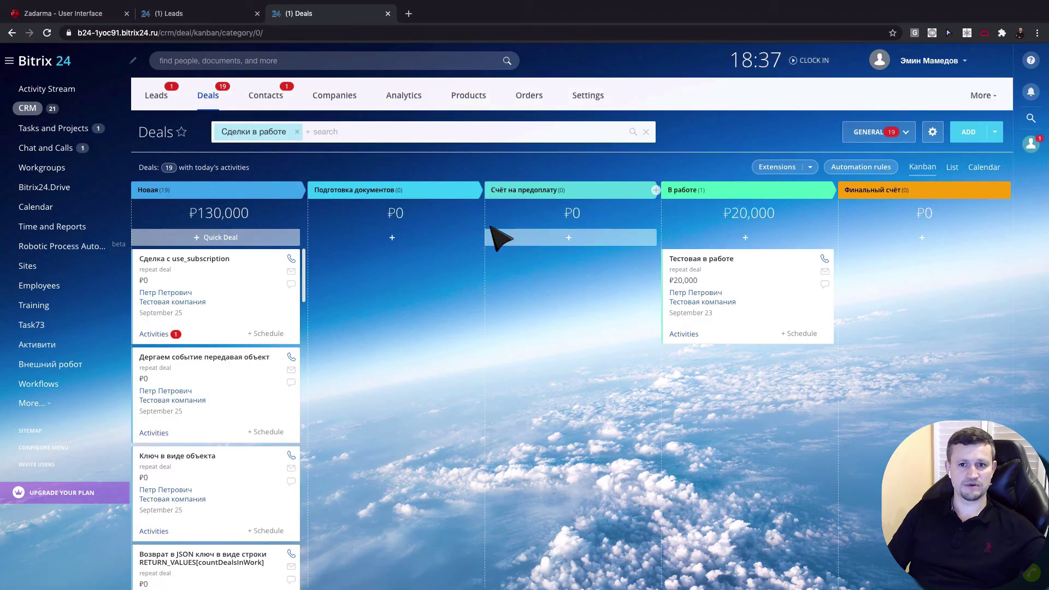
Switch Deals to list view and expand the sidebar's hidden sections to reach Telephony
left_click(951, 167)
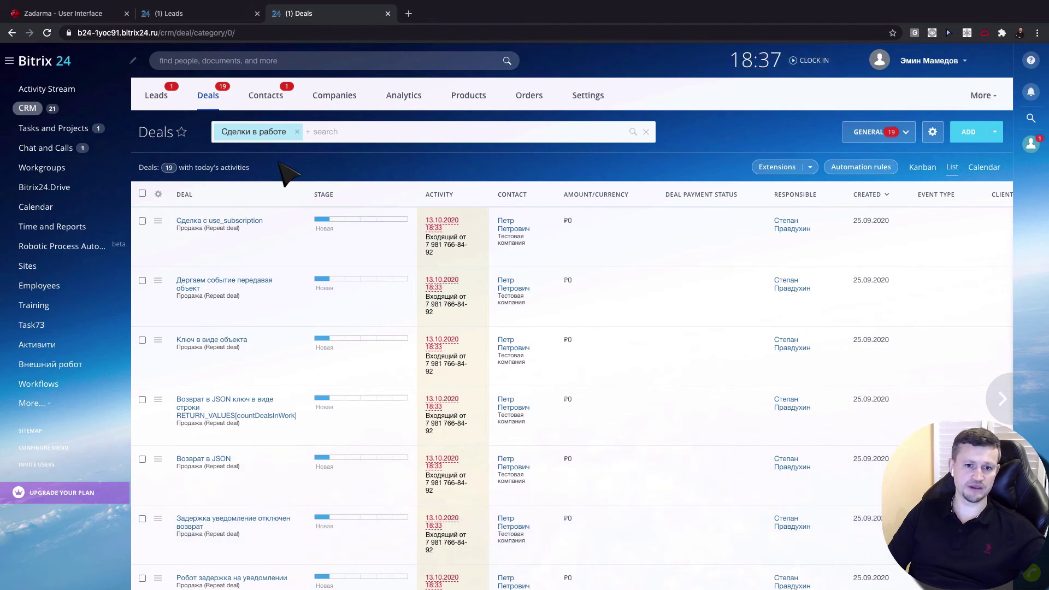
left_click(30, 402)
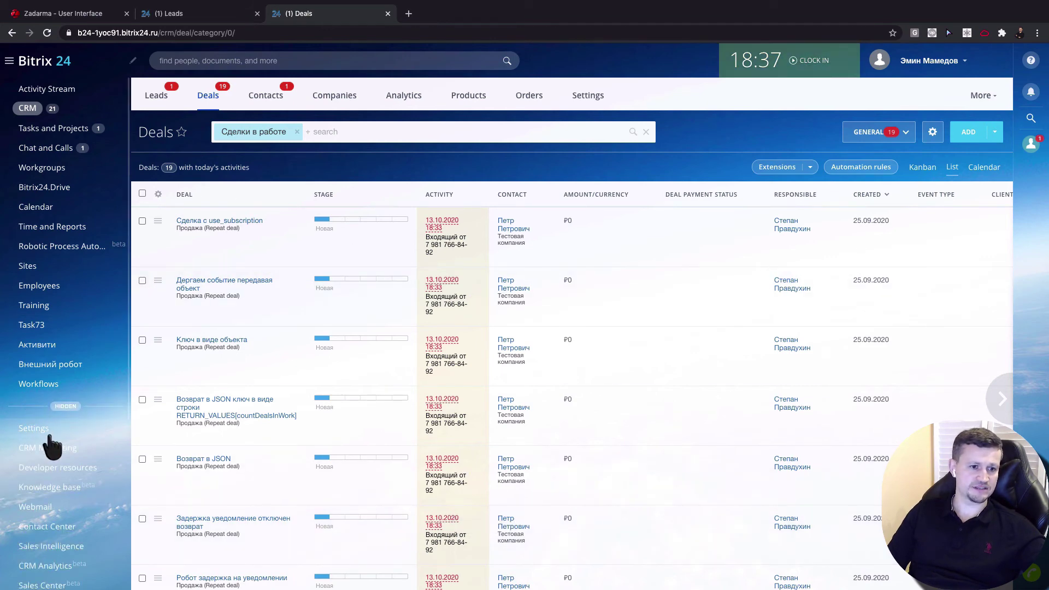
scroll(50, 447, "down", 1)
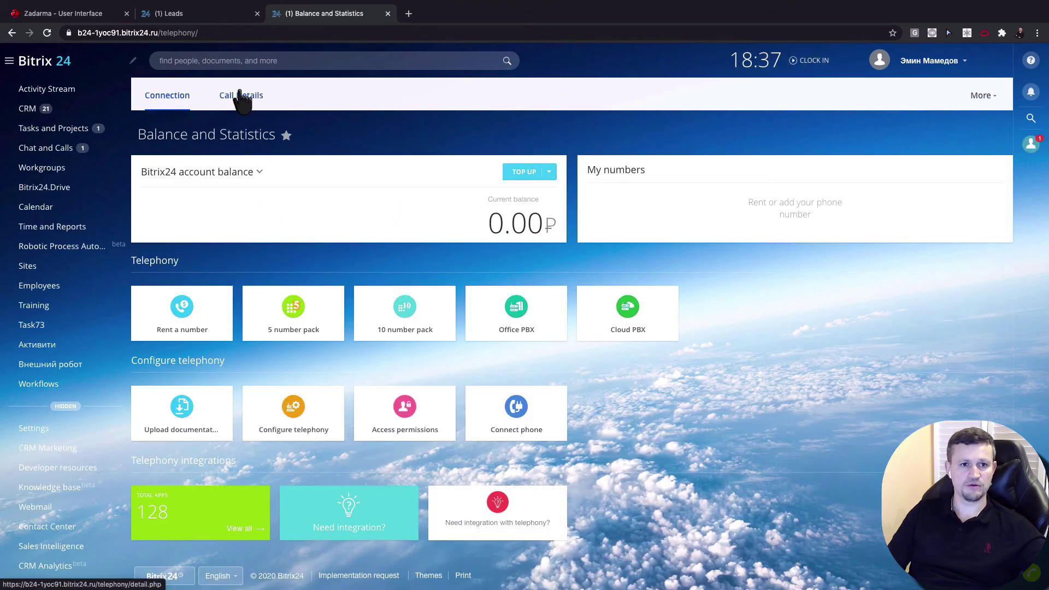
left_click(240, 97)
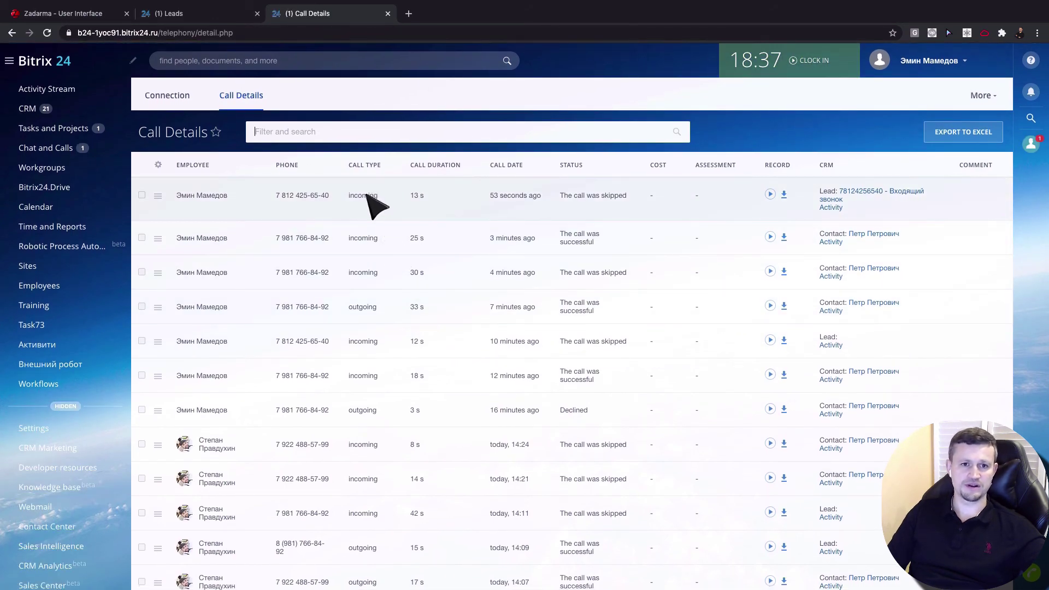
left_click(356, 138)
left_click(444, 217)
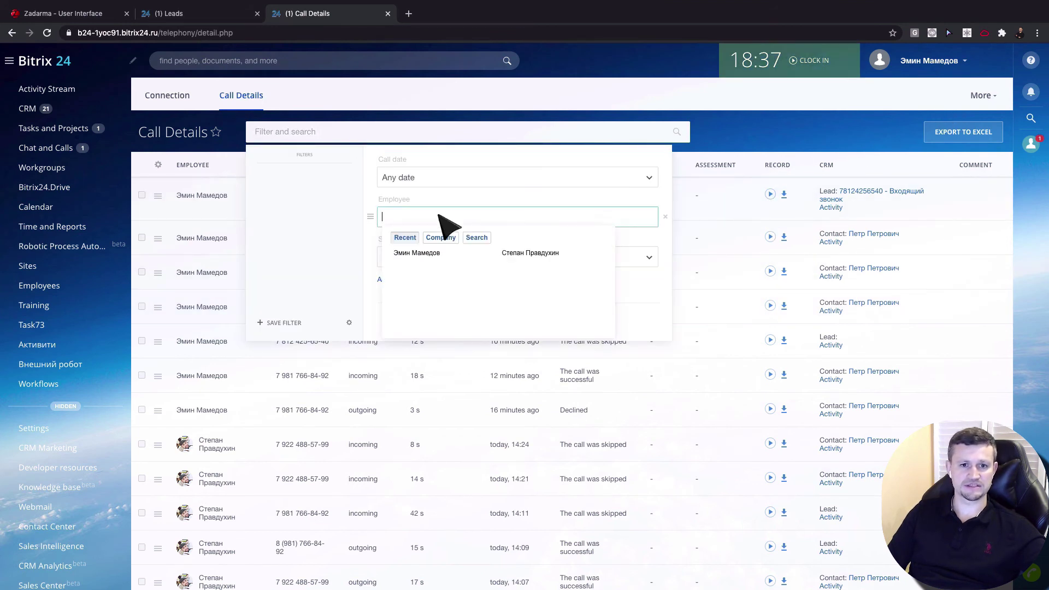
mouse_move(416, 253)
left_click(435, 254)
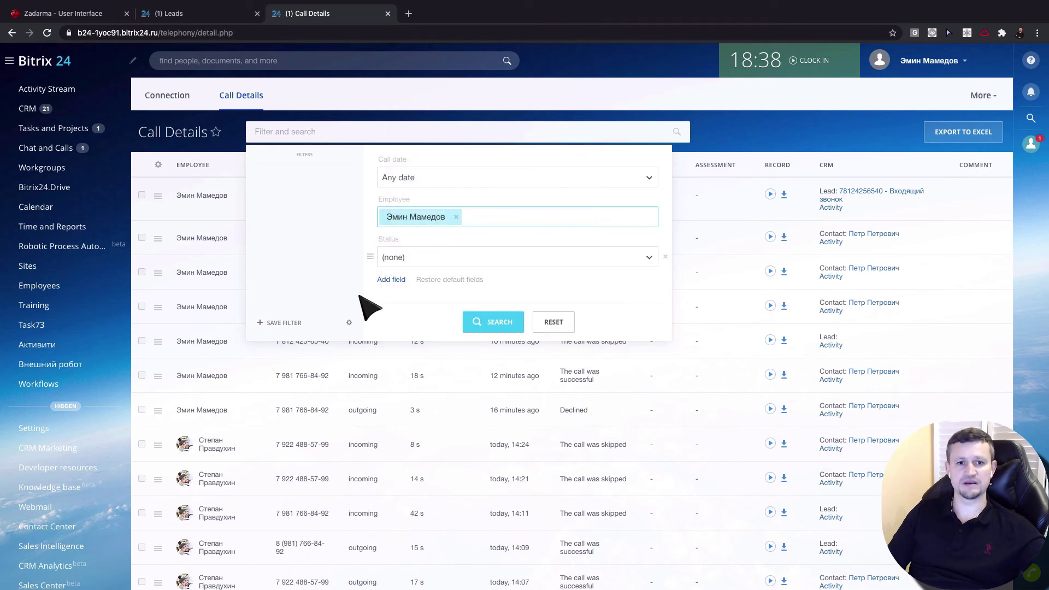
left_click(440, 258)
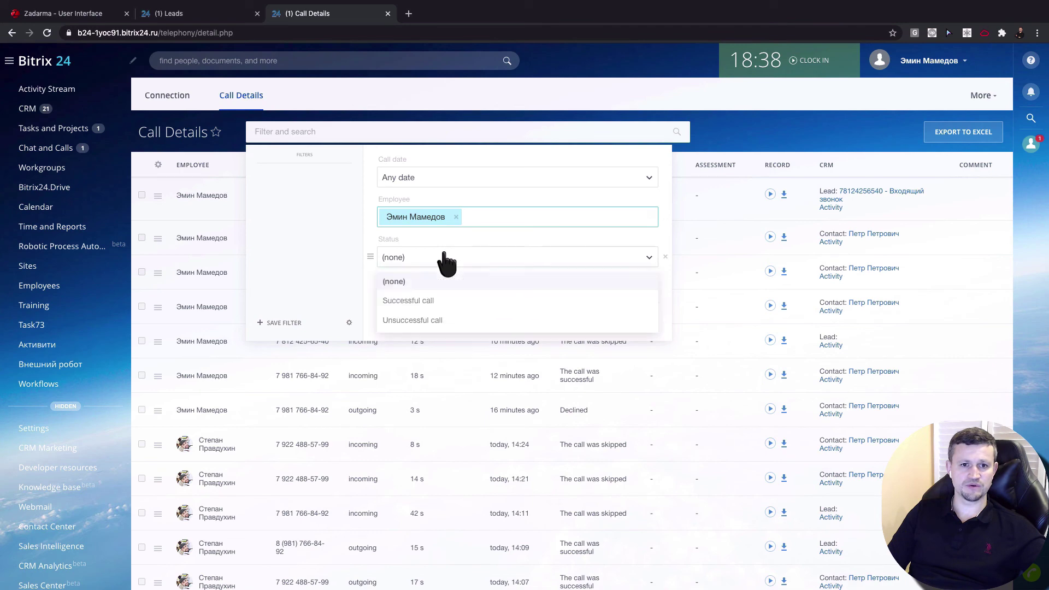
left_click(435, 321)
left_click(494, 329)
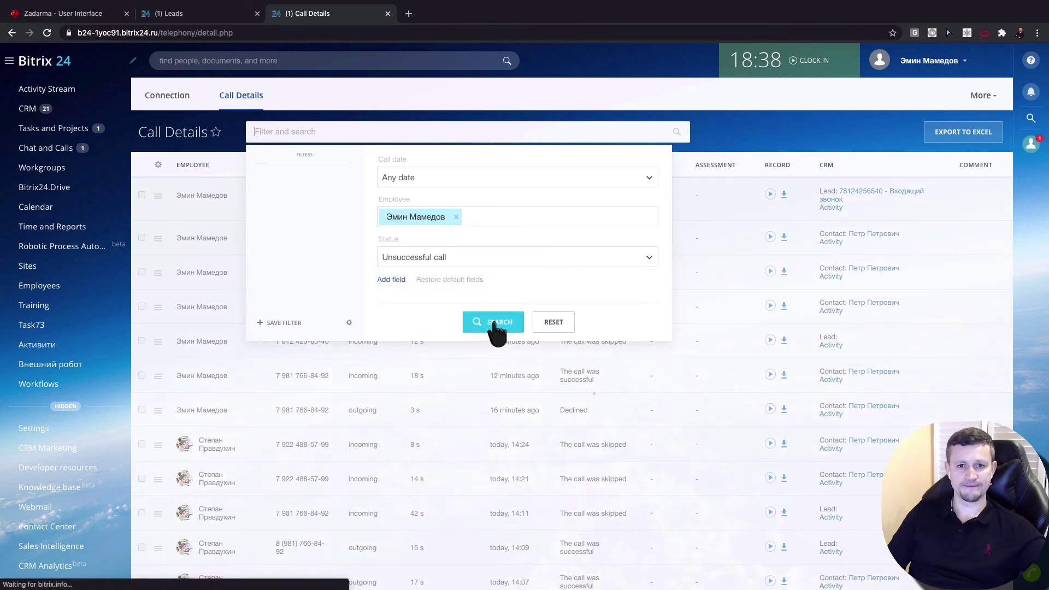